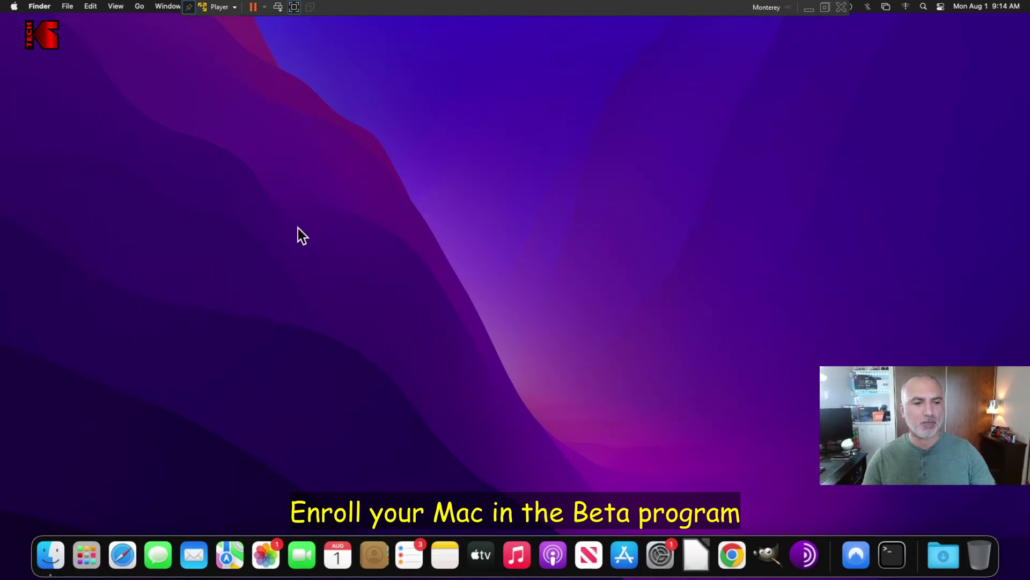
# - Launch Safari, load beta.apple.com and scroll down the Beta Software Program page
pyautogui.click(122, 555)
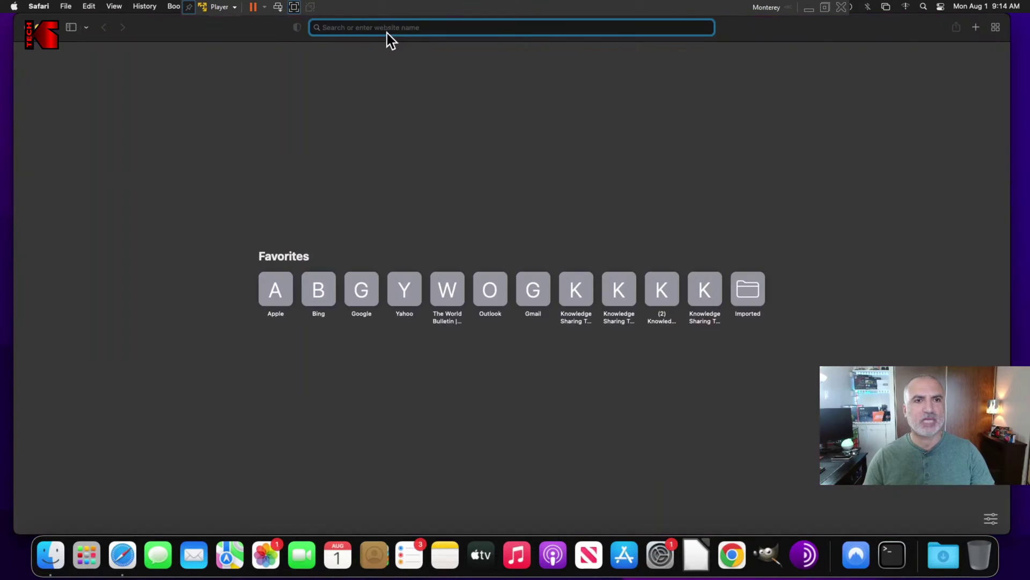
pyautogui.write('beta')
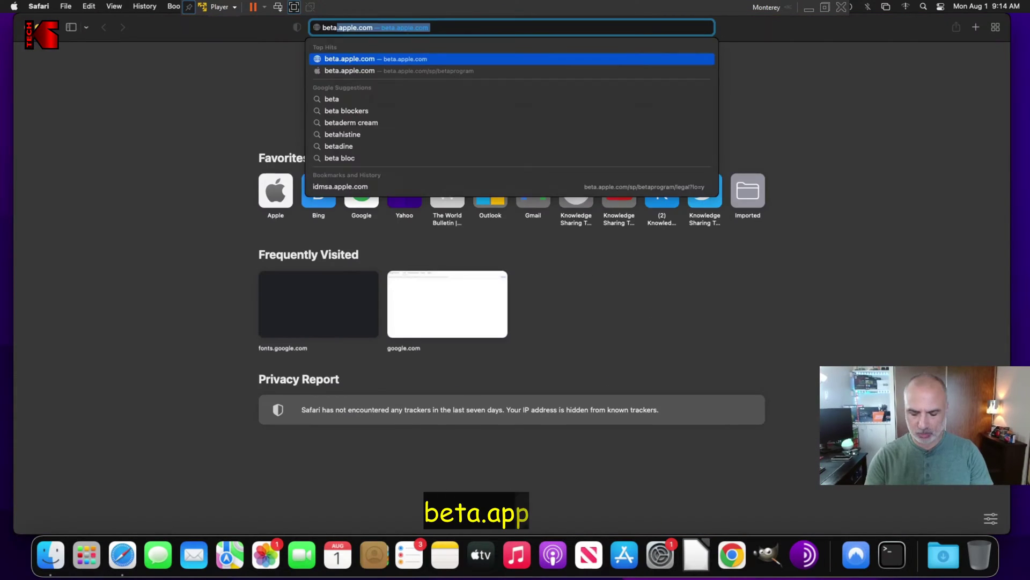
pyautogui.write('.apple.com')
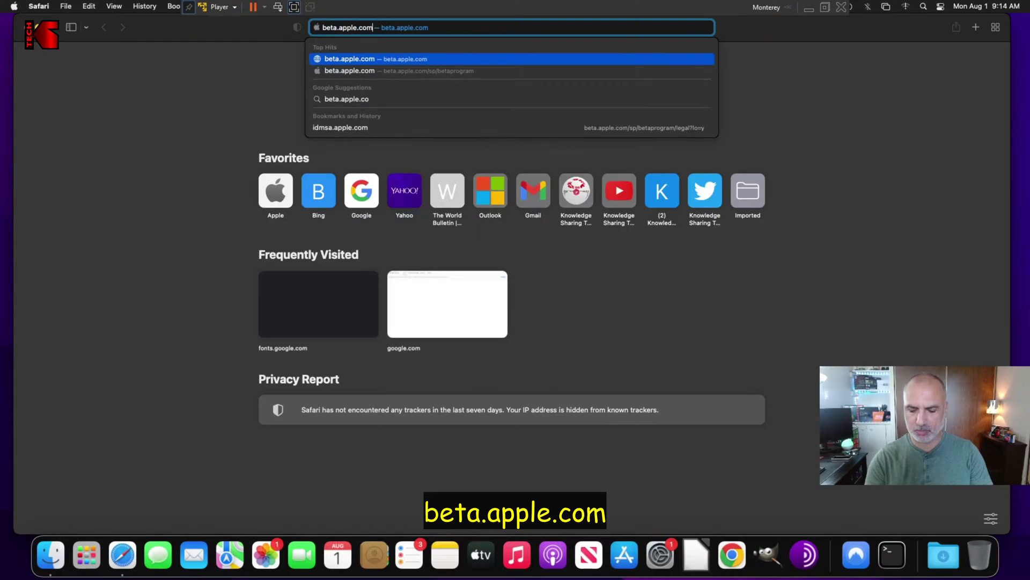
pyautogui.press('Return')
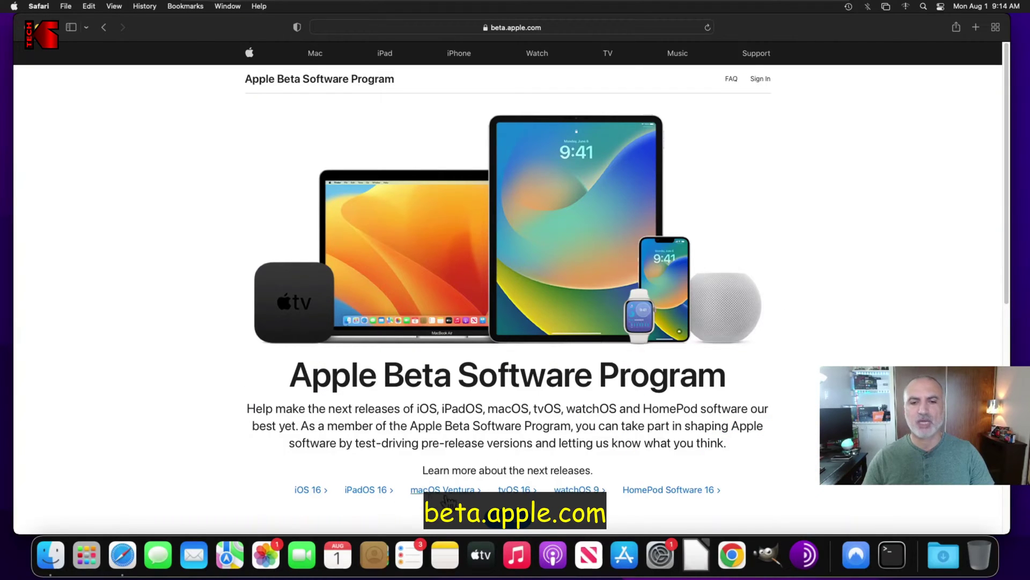
pyautogui.scroll(-1, 437, 478)
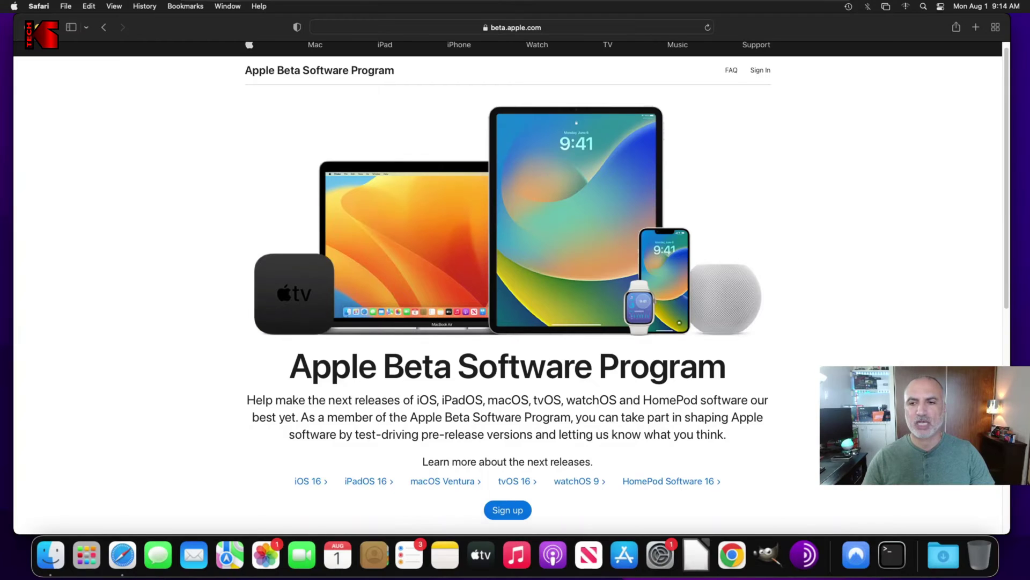
pyautogui.moveTo(1009, 265); pyautogui.dragTo(1006, 288)
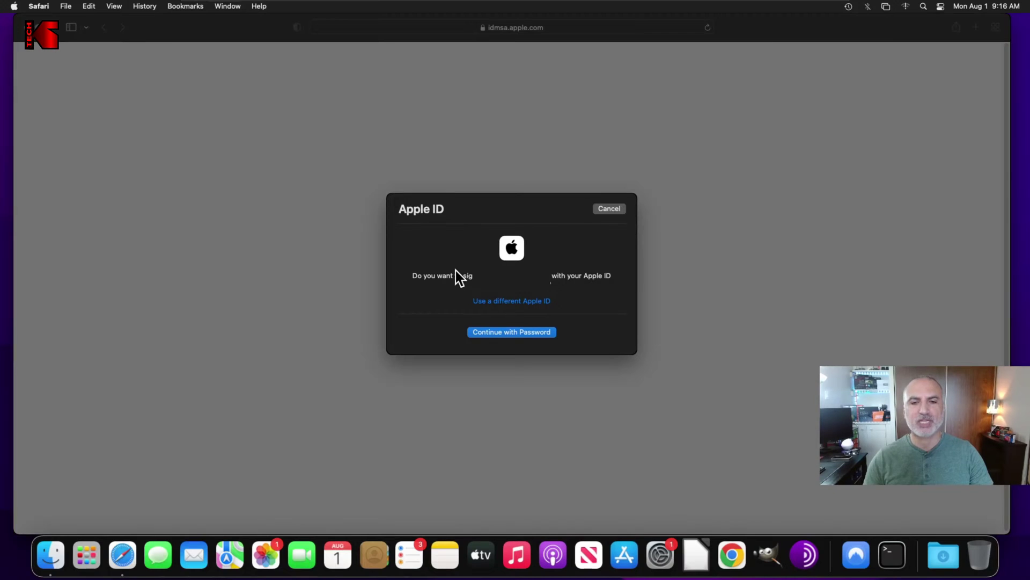
# - Sign in with the Apple ID using the account password instead of another device
pyautogui.click(501, 333)
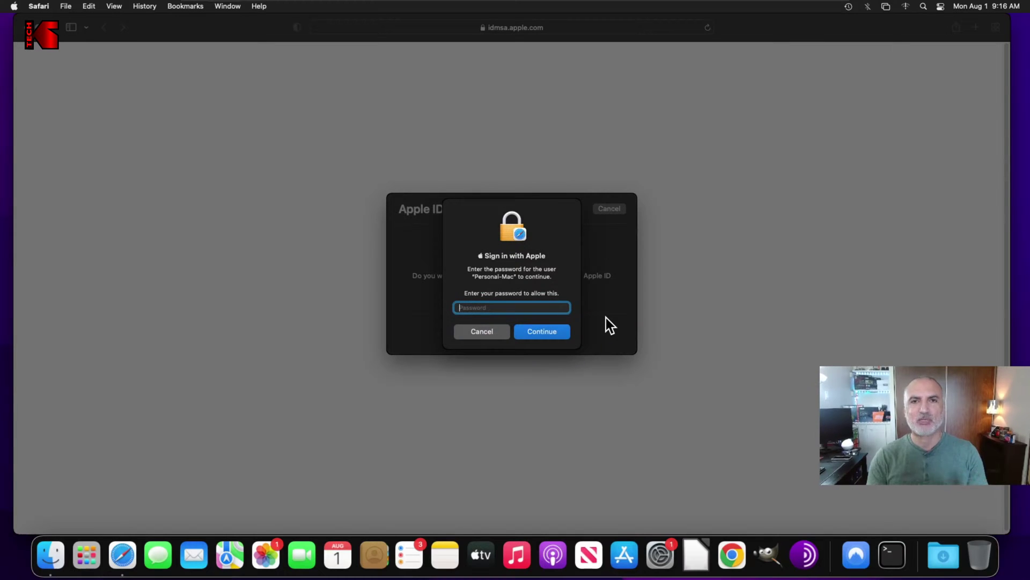
pyautogui.write('••••••••••••')
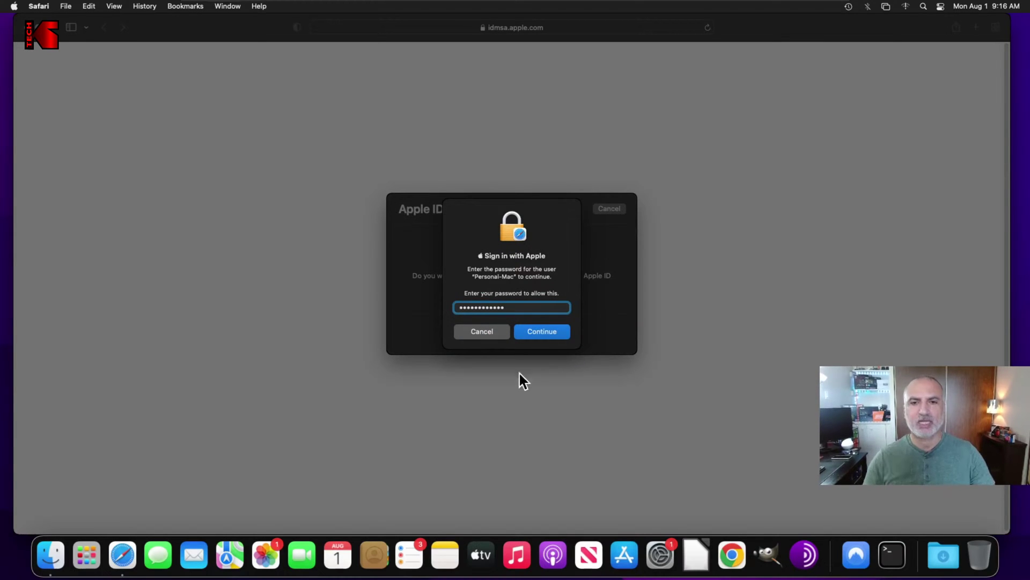
pyautogui.click(540, 331)
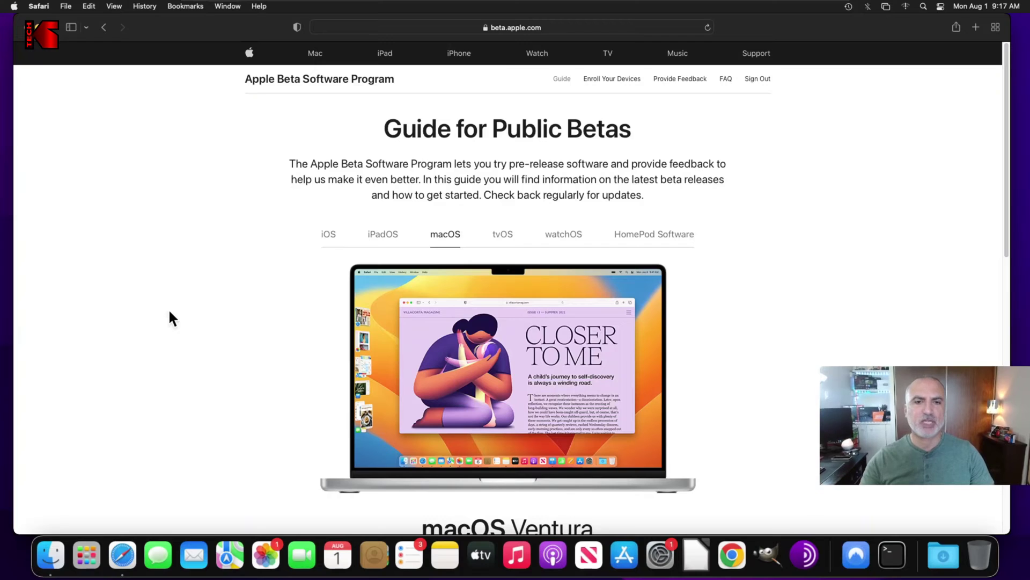
# - Follow the 'enroll your Mac' link and scroll to the utility download step
pyautogui.scroll(-10, 203, 358)
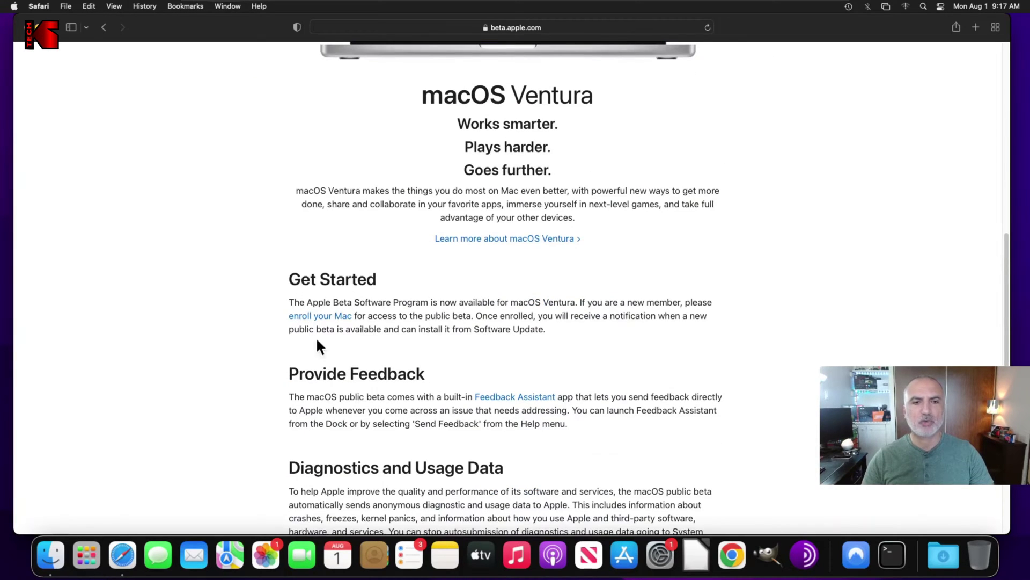
pyautogui.click(314, 317)
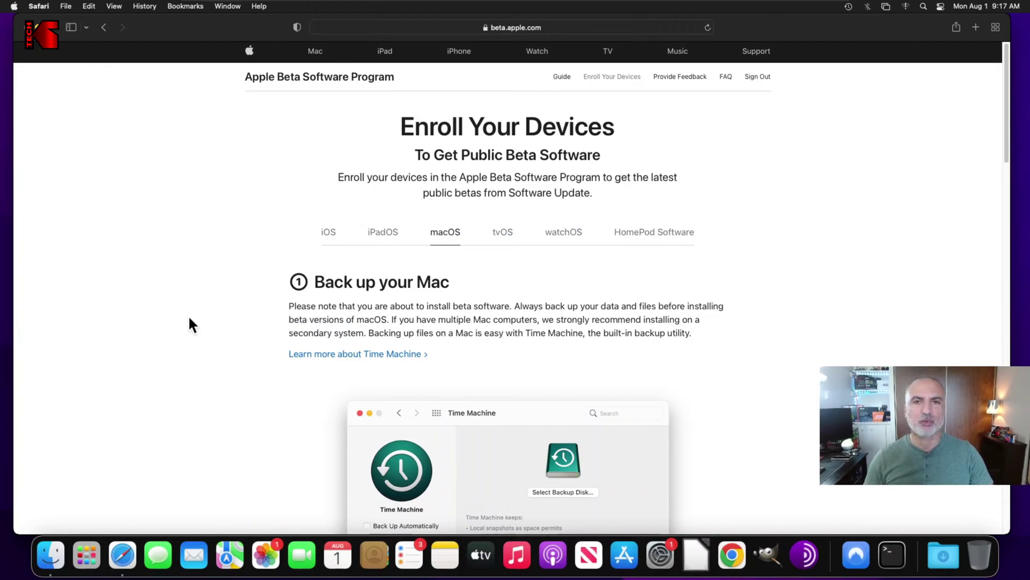
pyautogui.scroll(-3, 191, 321)
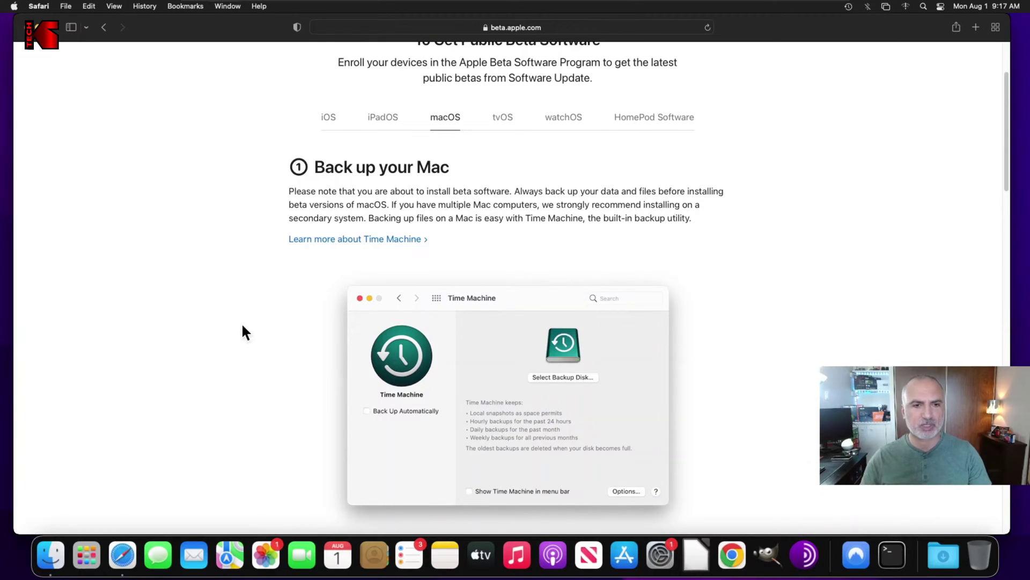
pyautogui.scroll(-10, 229, 325)
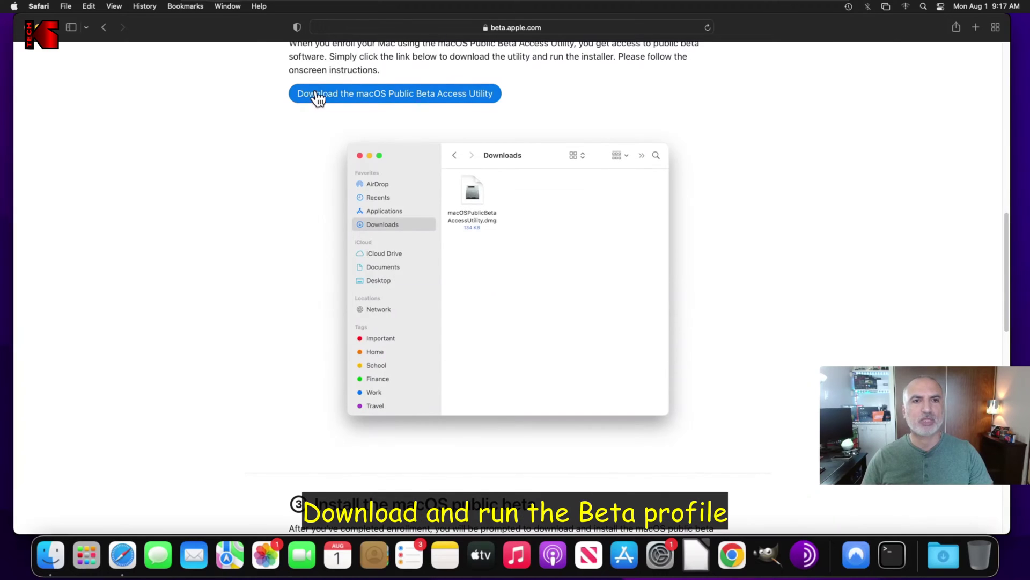
# - Download the macOS Public Beta Access Utility, allowing downloads from beta.apple.com
pyautogui.click(386, 95)
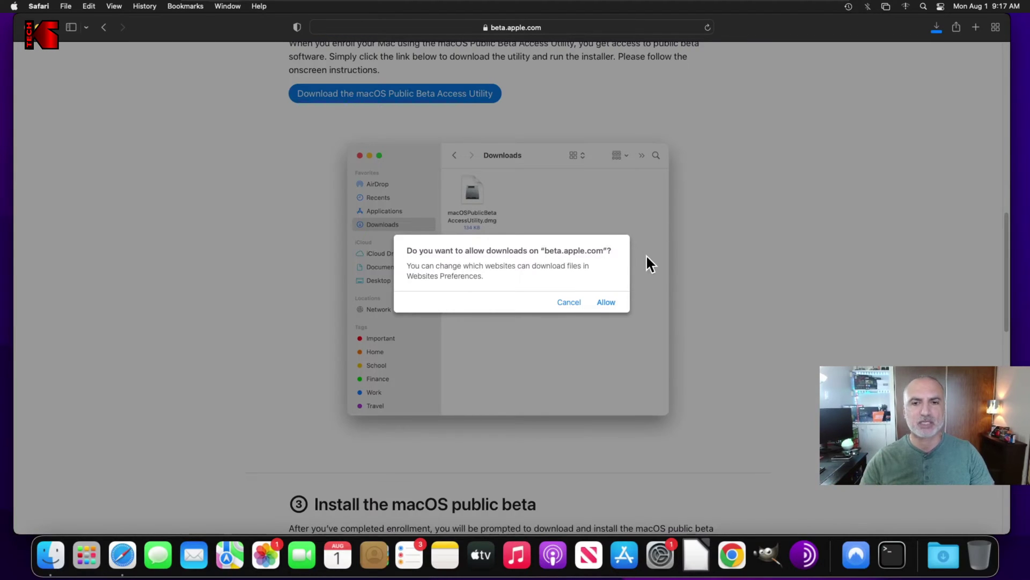
pyautogui.click(606, 303)
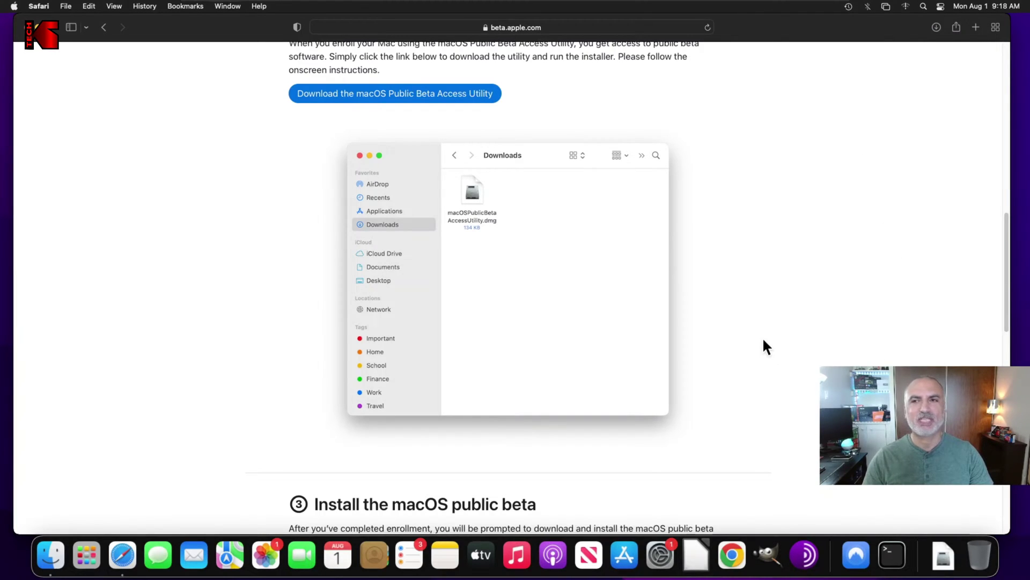
# - Open the downloaded Beta Access Utility disk image and launch its installer package
pyautogui.click(937, 28)
pyautogui.doubleClick(913, 75)
pyautogui.doubleClick(319, 125)
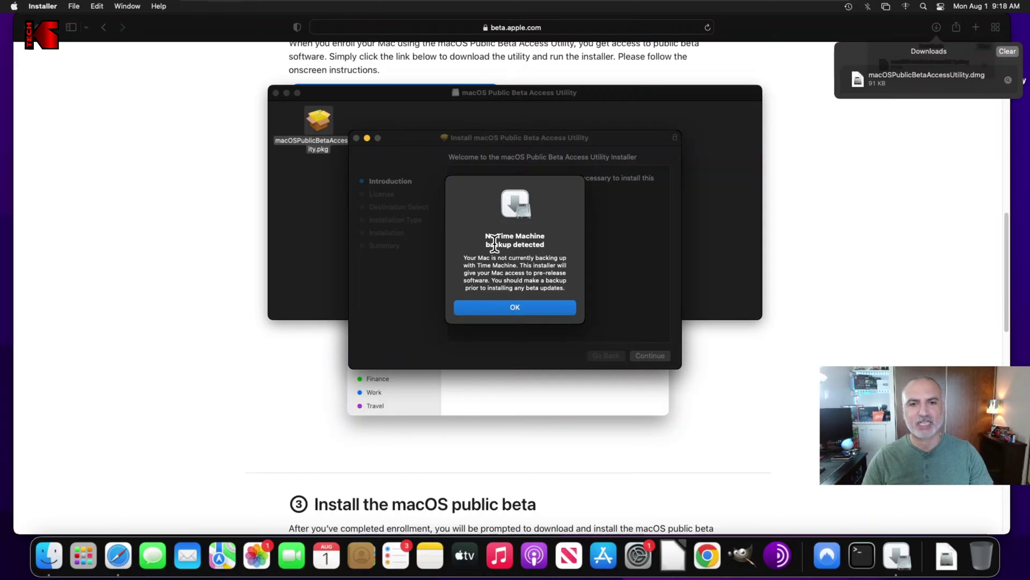
# - Skip the Time Machine warning, accept the license and authorize the install with the admin password
pyautogui.click(512, 308)
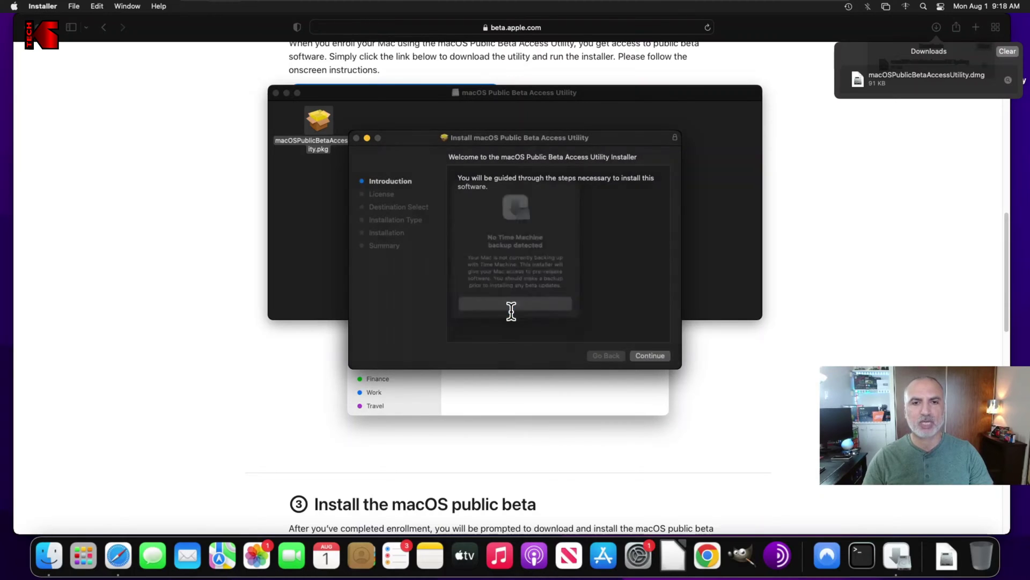
pyautogui.click(643, 356)
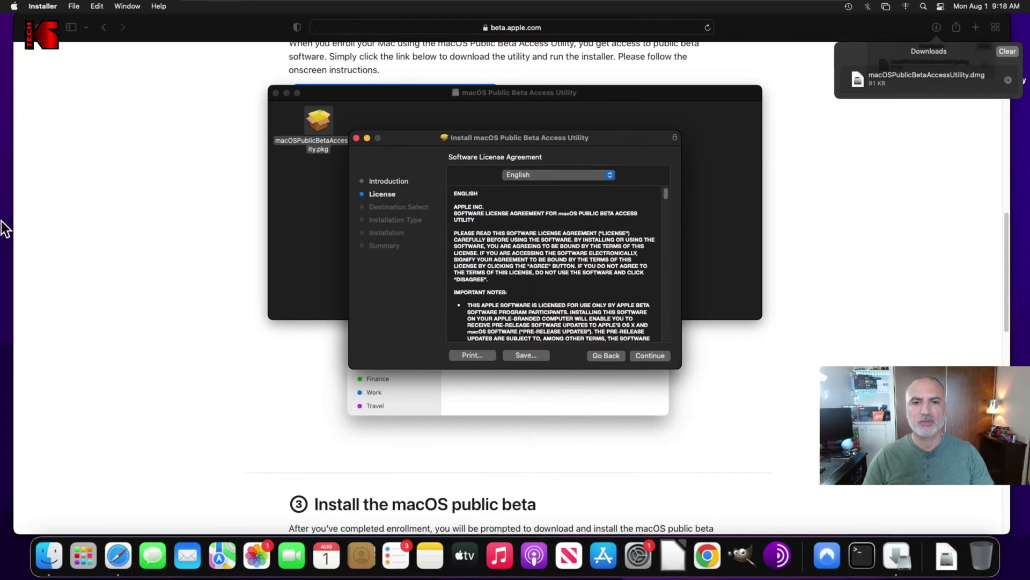
pyautogui.click(650, 356)
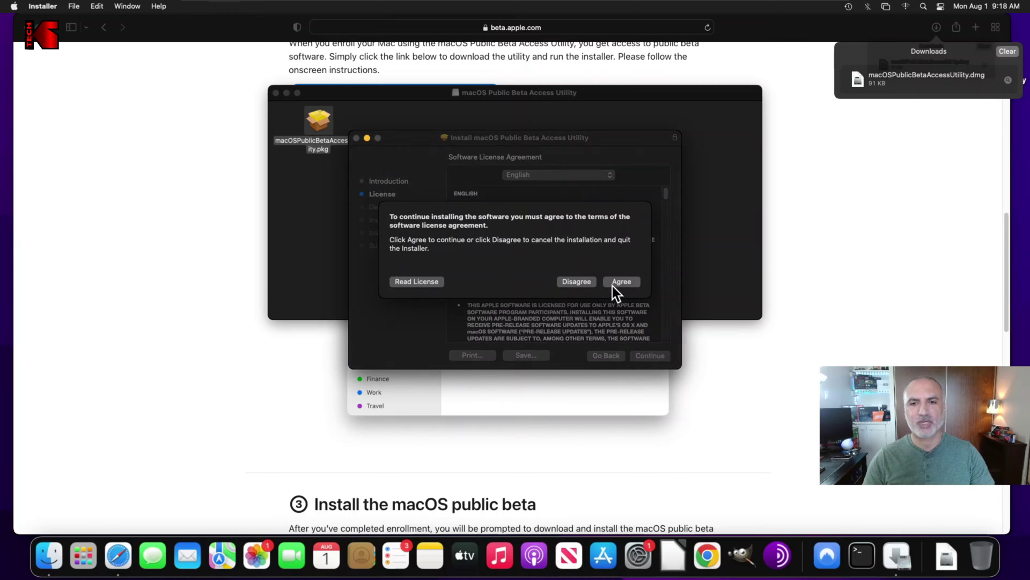
pyautogui.click(621, 282)
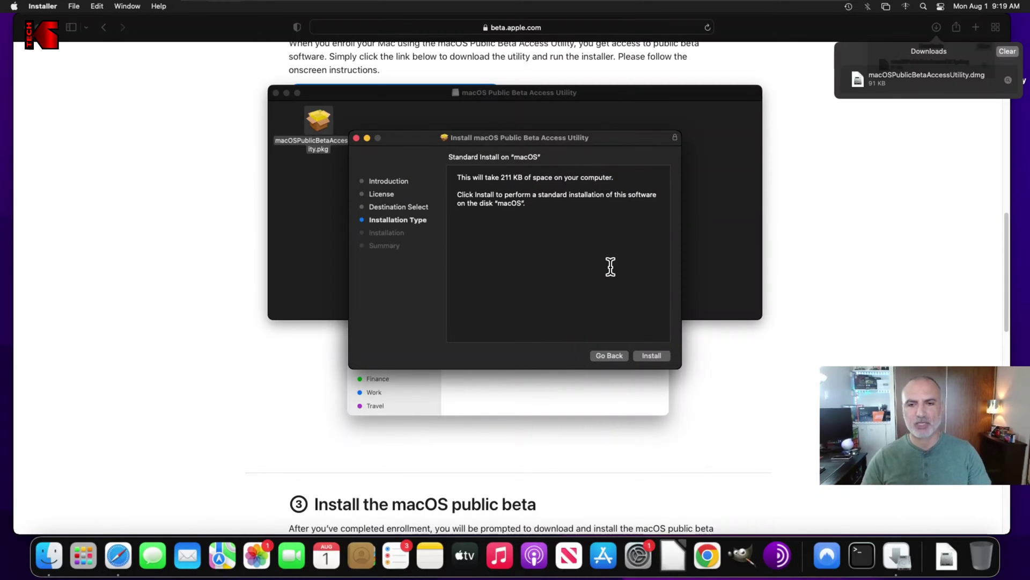
pyautogui.click(656, 356)
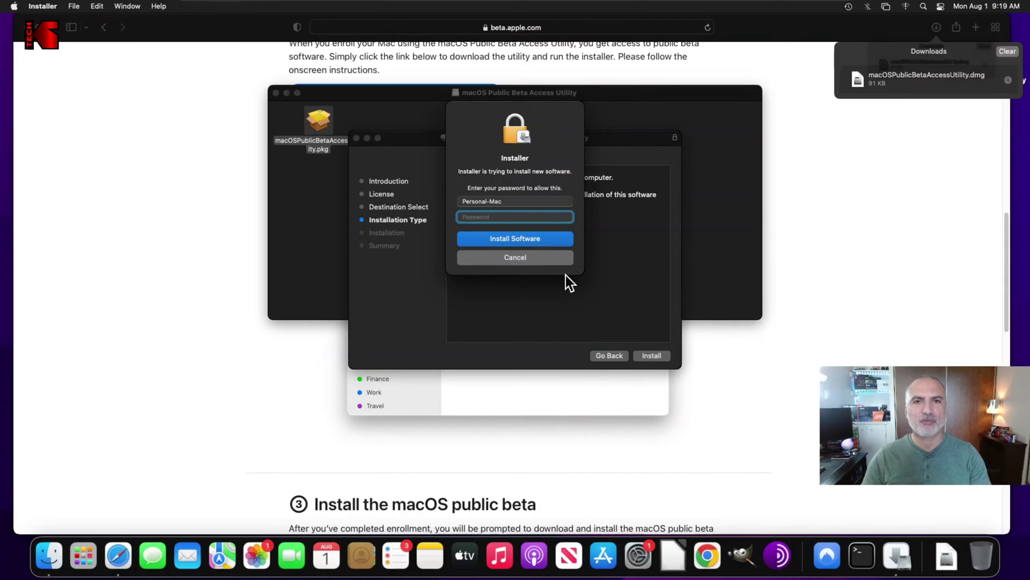
pyautogui.write('••••••')
pyautogui.press('Return')
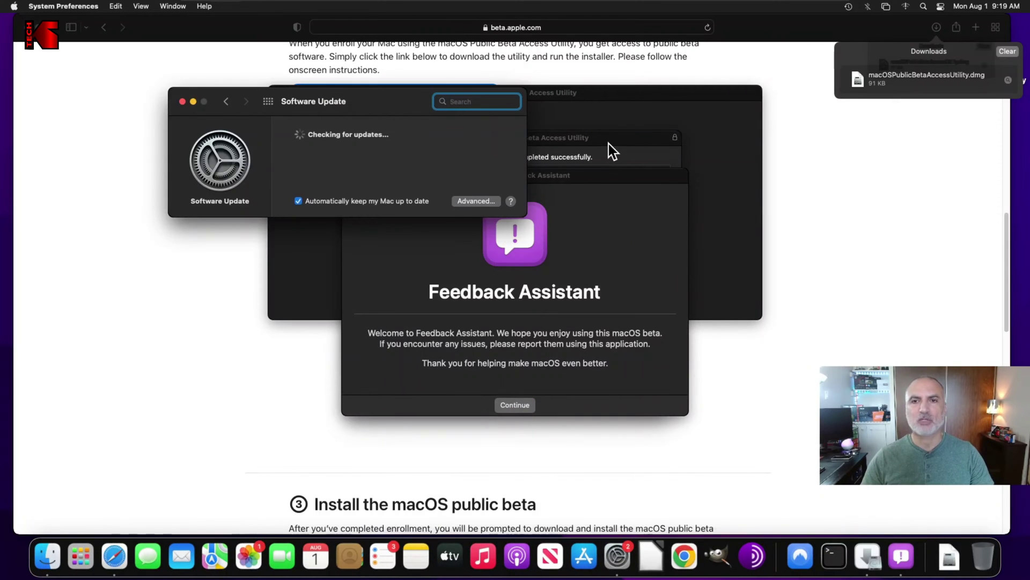
# - Close the finished Installer and move the utility installer package to the Trash
pyautogui.moveTo(608, 144); pyautogui.dragTo(752, 156)
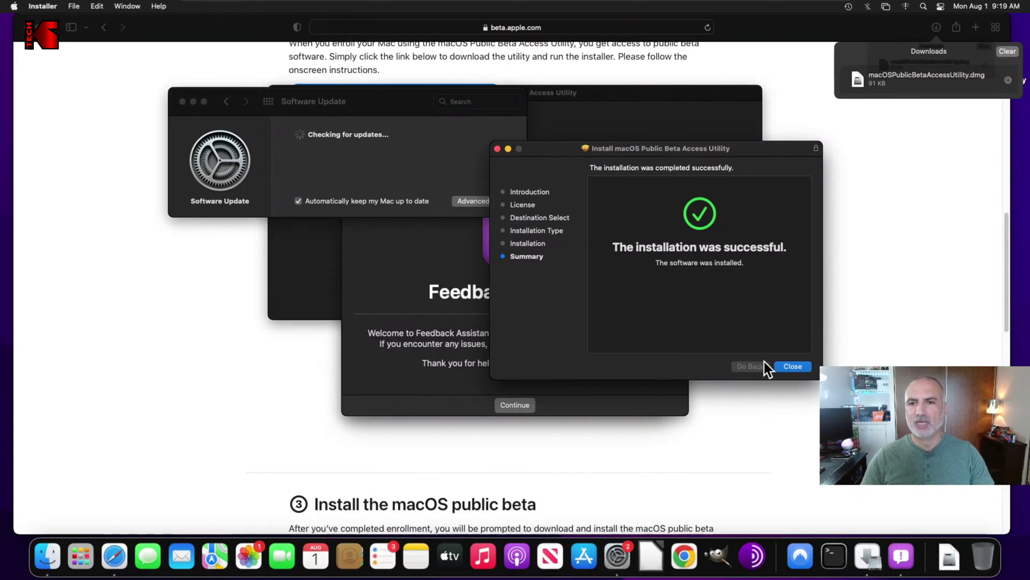
pyautogui.click(793, 368)
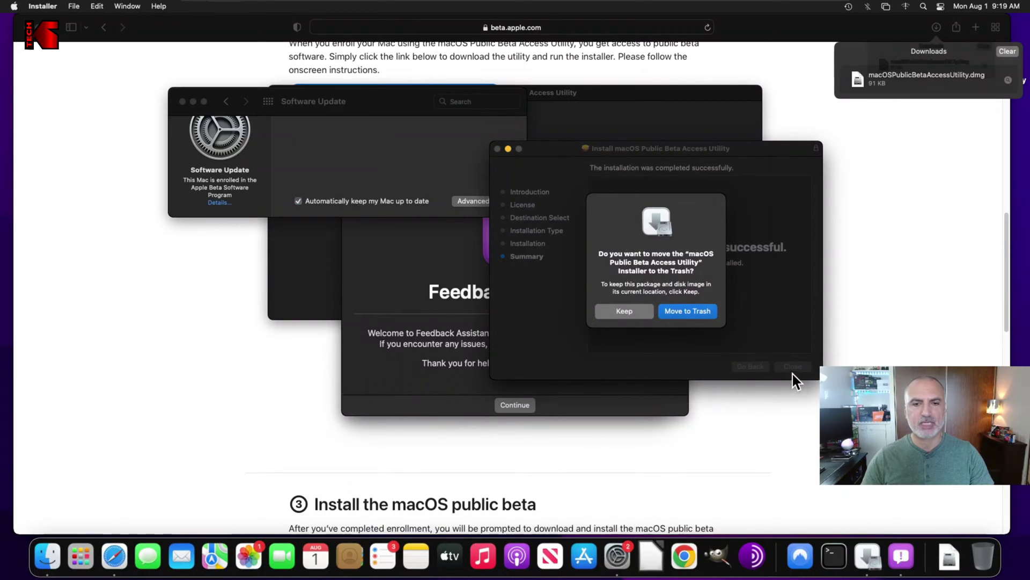
pyautogui.click(684, 312)
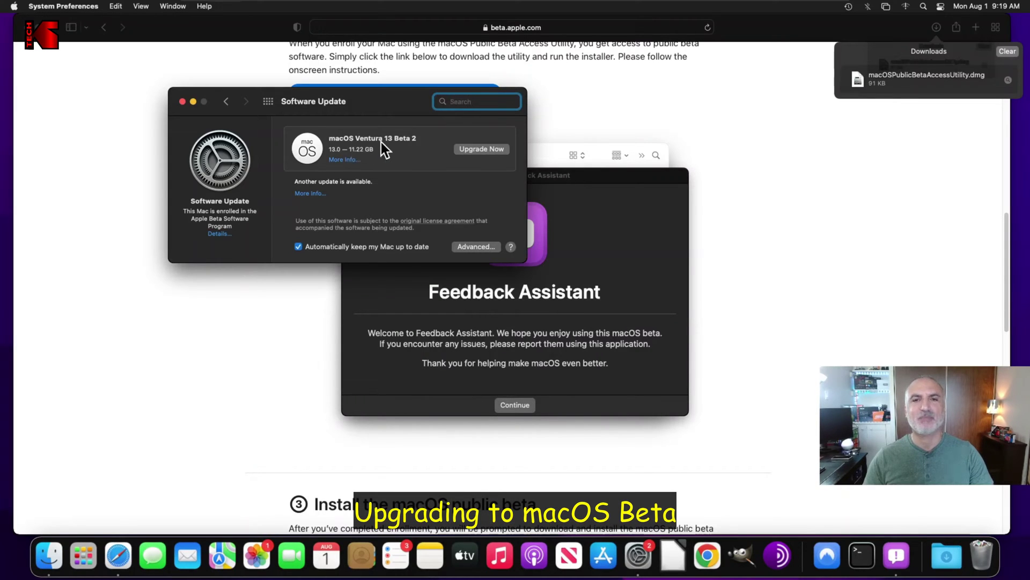
# - Close Feedback Assistant's welcome window and centre the Software Update window
pyautogui.moveTo(584, 177); pyautogui.dragTo(788, 183)
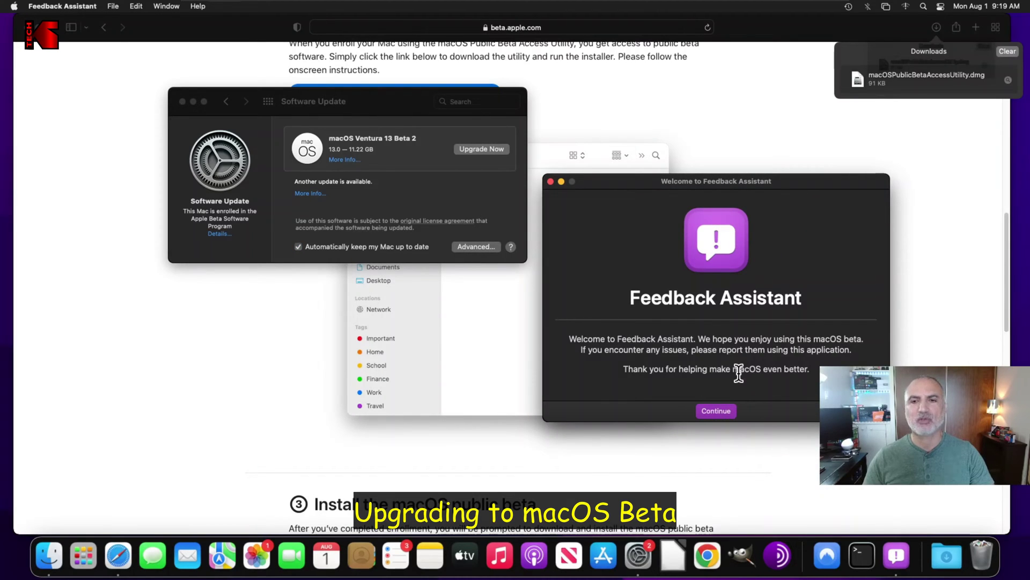
pyautogui.click(551, 182)
pyautogui.moveTo(354, 101); pyautogui.dragTo(473, 156)
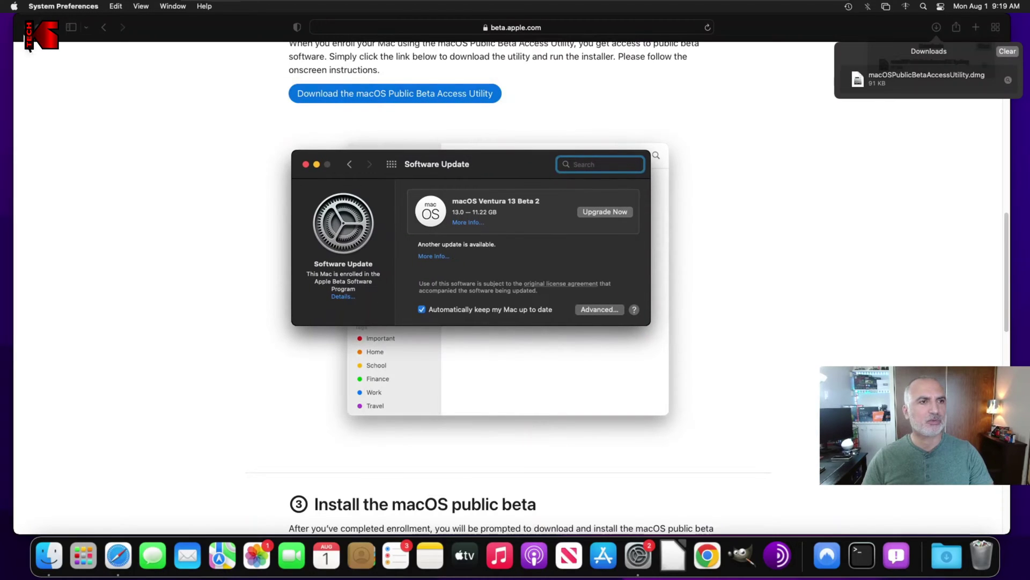
# - Choose Upgrade Now for macOS Ventura 13 Beta 2 and agree to its license
pyautogui.click(25, 28)
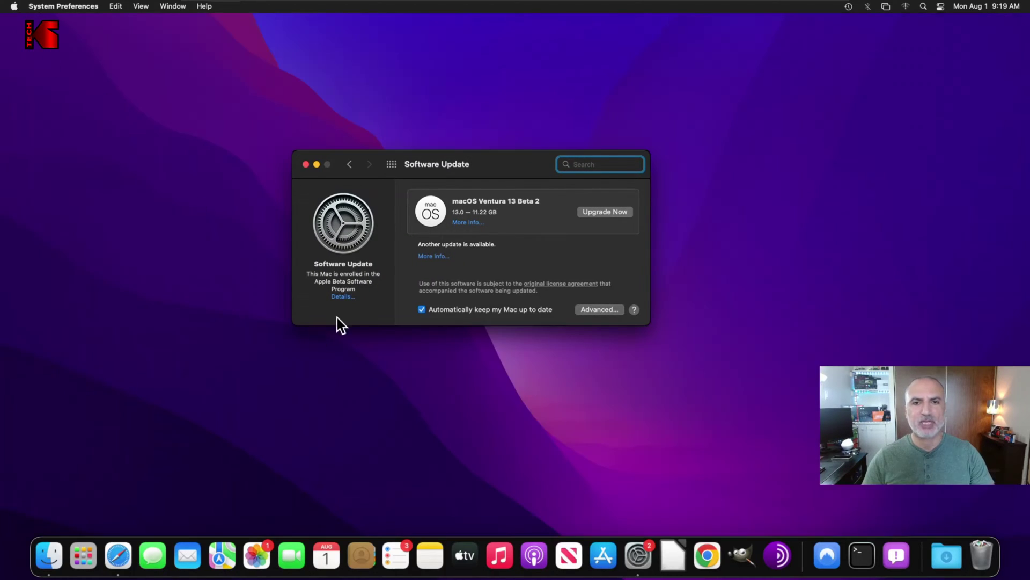
pyautogui.click(600, 213)
pyautogui.scroll(-15, 492, 306)
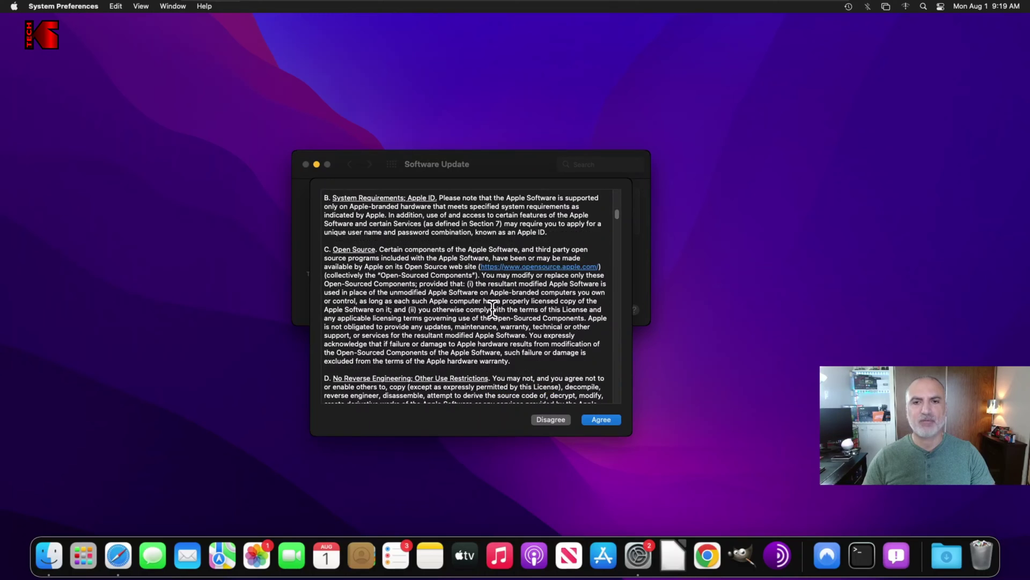
pyautogui.click(596, 423)
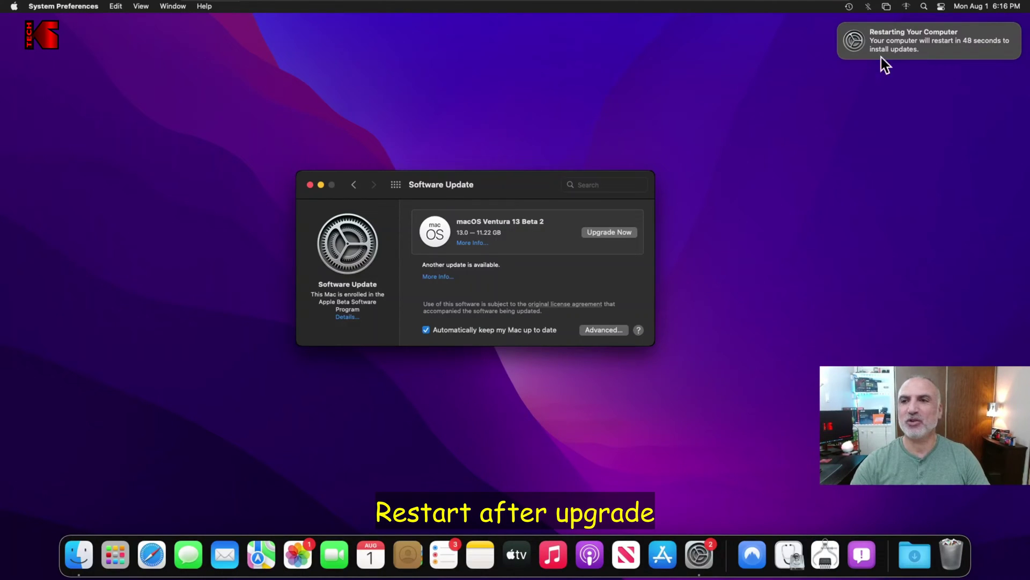
# - Restart immediately from the 'Restarting Your Computer' notification
pyautogui.moveTo(919, 48)
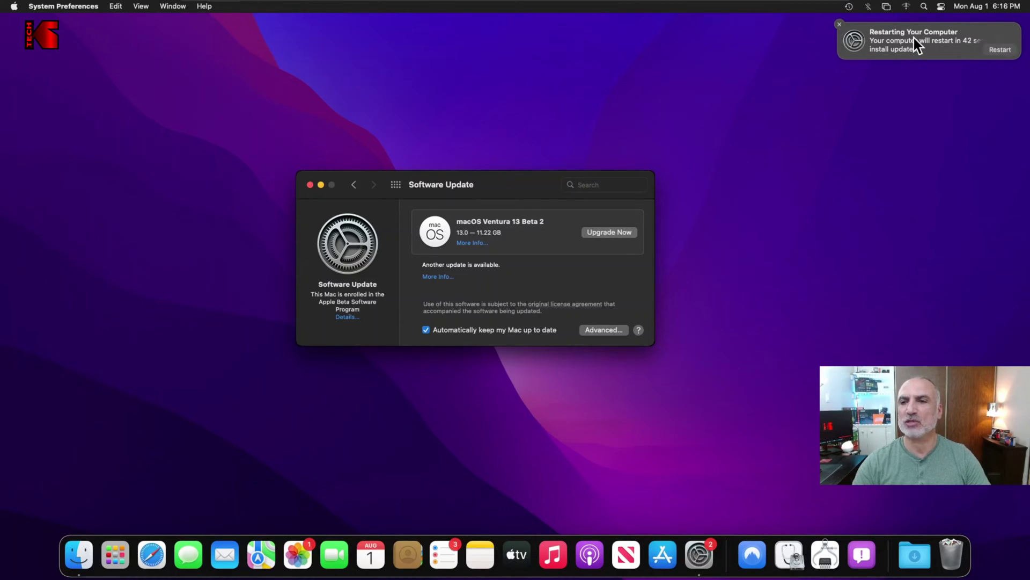
pyautogui.click(999, 51)
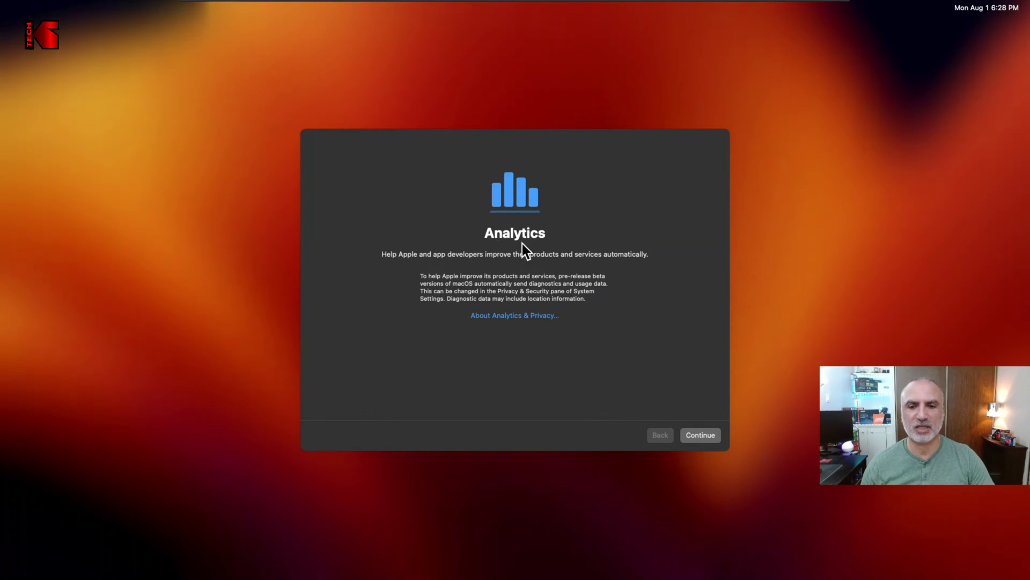
# - Continue past the Analytics screen and close the Feedback Assistant welcome window
pyautogui.click(703, 437)
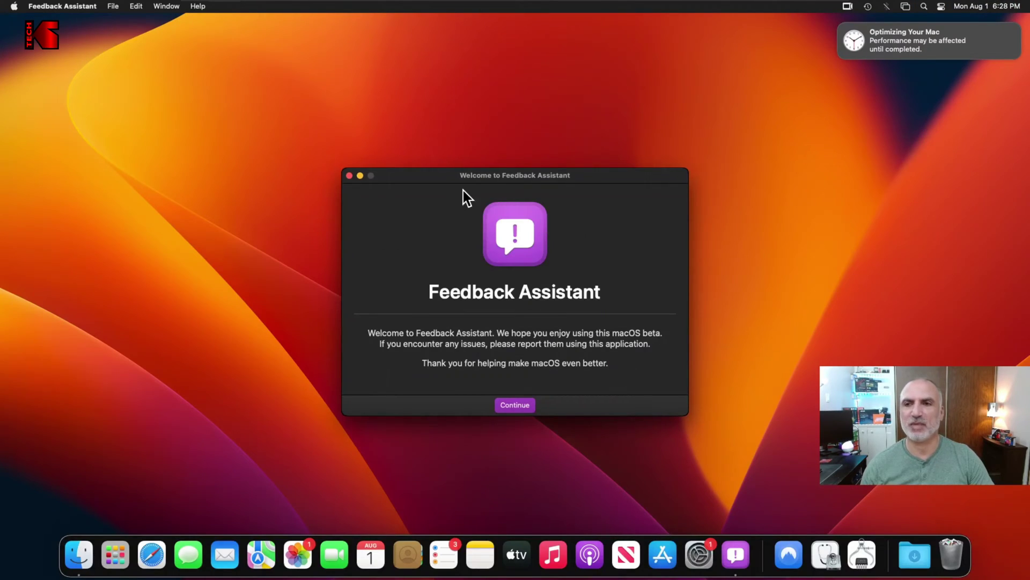
pyautogui.click(350, 177)
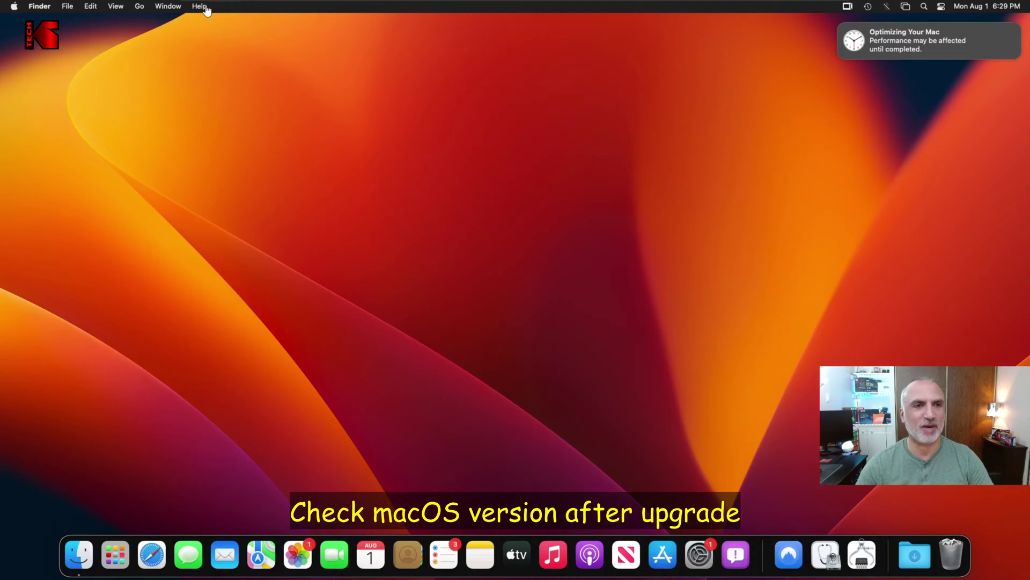
# - Search Spotlight for 'about' and open About This Mac showing macOS Ventura 13.0
pyautogui.click(924, 7)
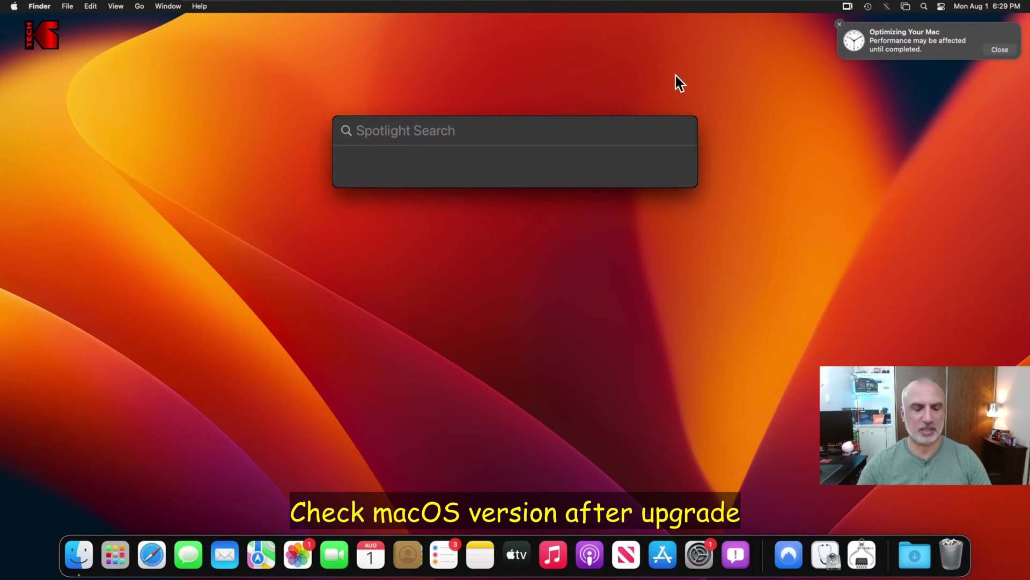
pyautogui.write('about')
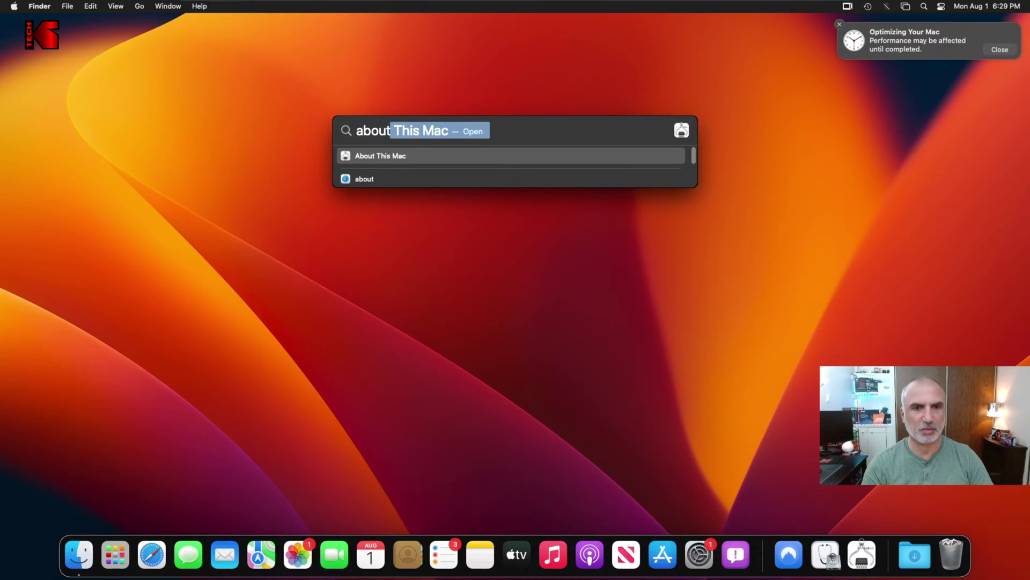
pyautogui.click(376, 173)
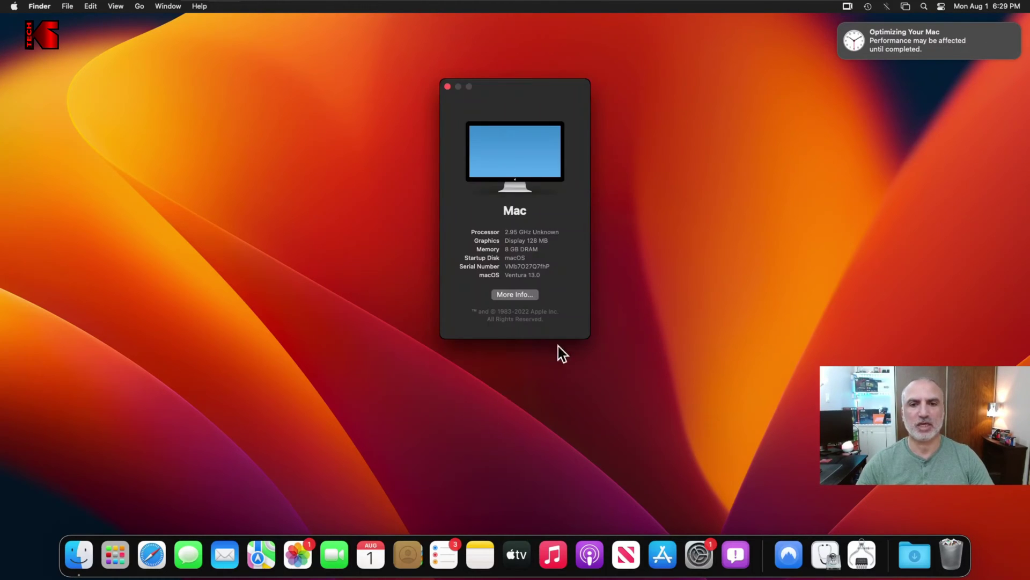